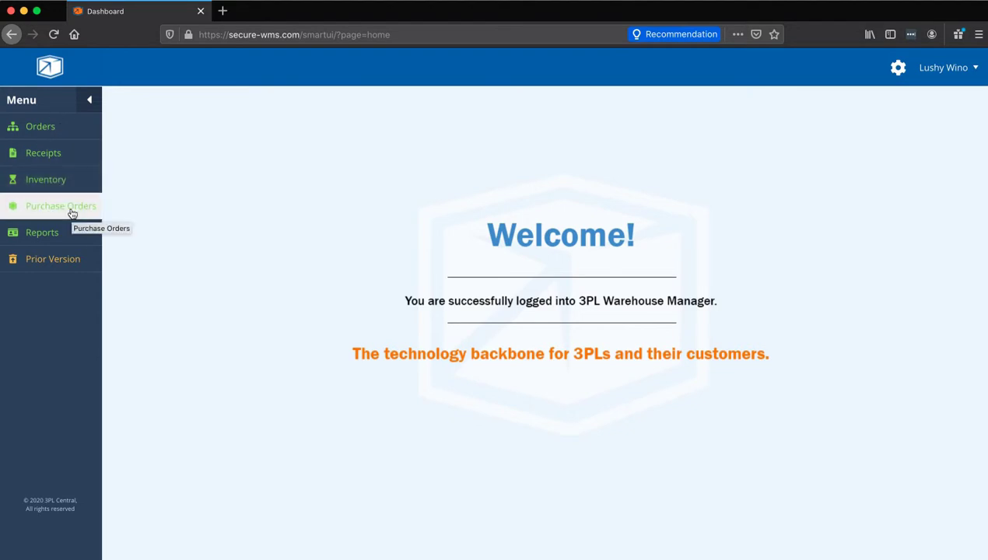
- Create a new purchase order for customer Lushy Wino, entering its purchase order number and saving it
left_click(70, 210)
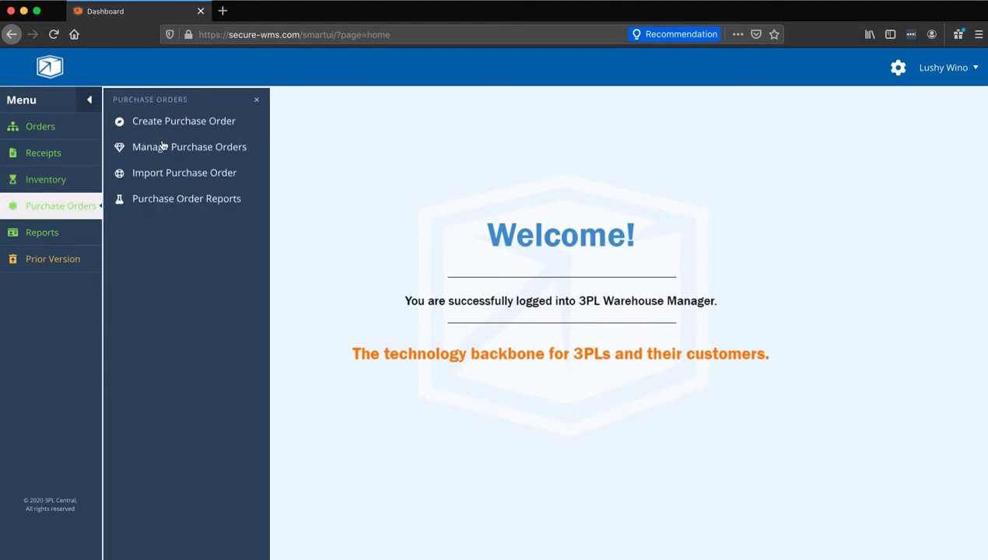
left_click(176, 124)
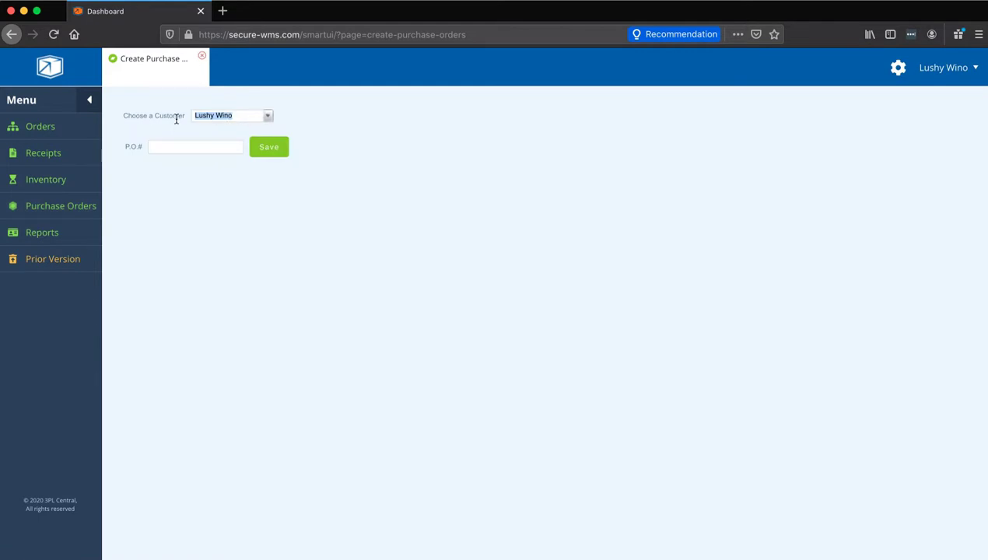
left_click(165, 147)
type("051520.LW-)")
key("BackSpace")
type("0")
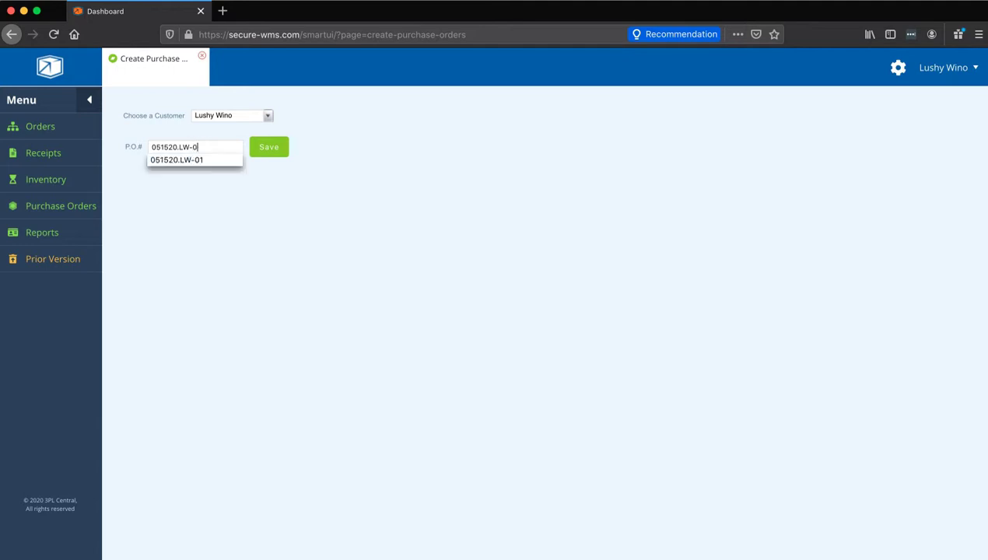
type("2-Abhi")
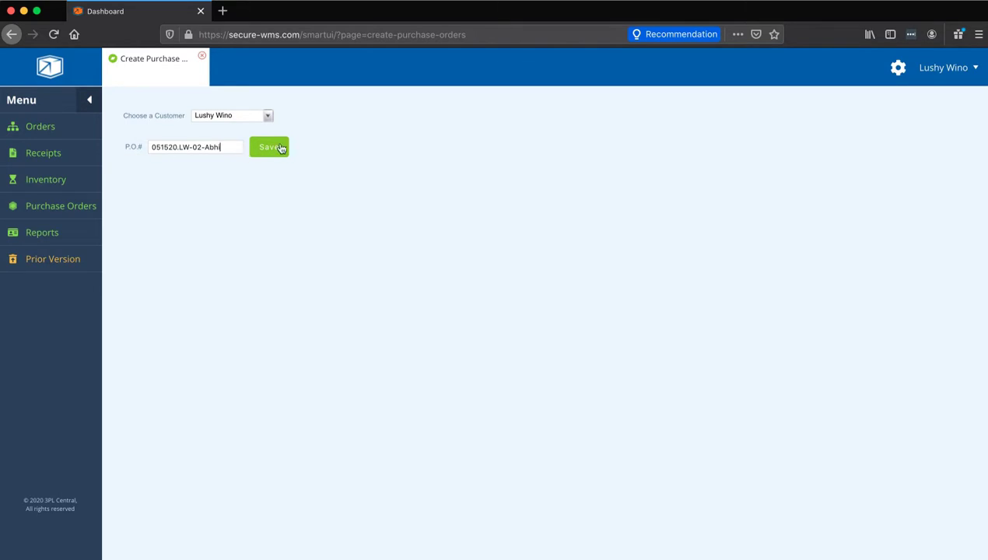
left_click(281, 149)
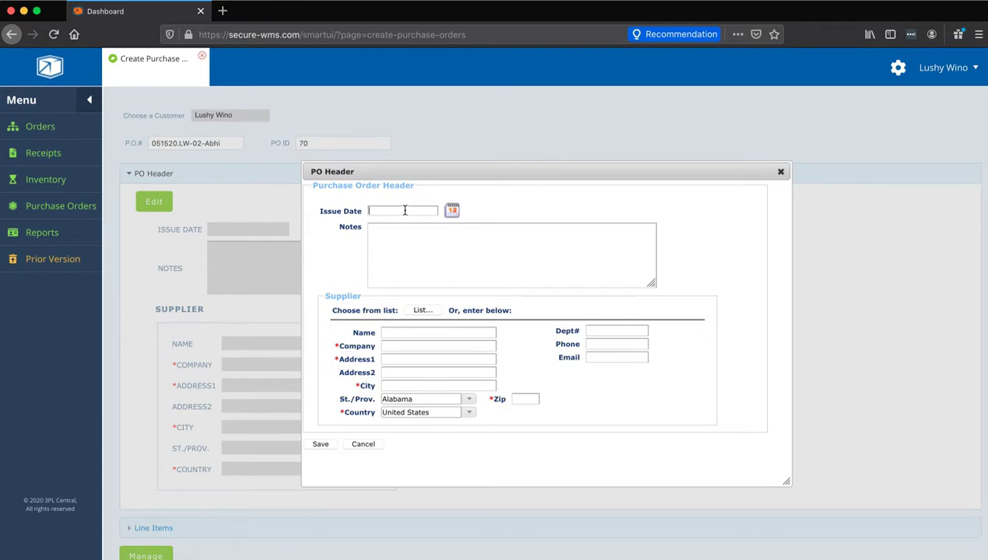
- Set the purchase order's issue date to 2020/05/15 and enter the note "Please make sure all of these are received in exact qty"
left_click(452, 213)
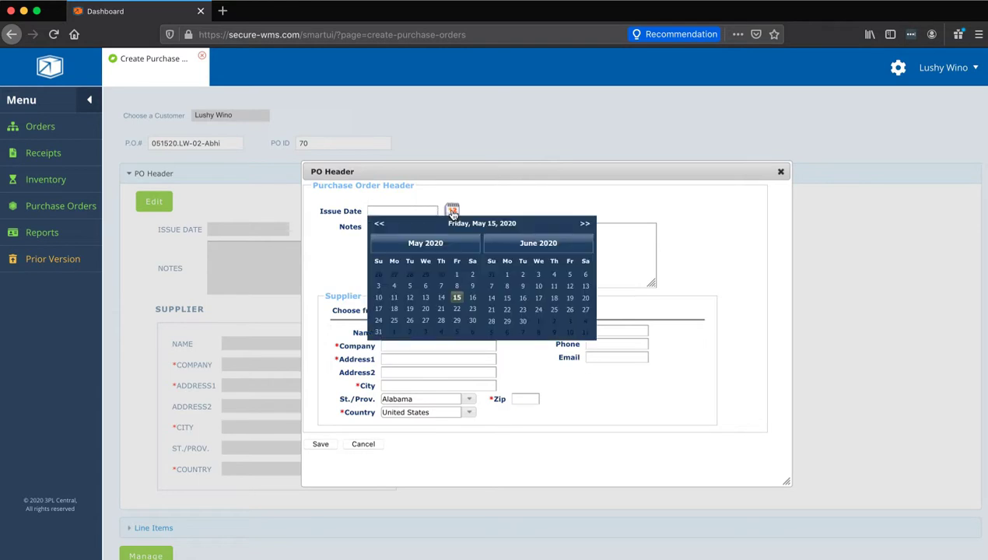
left_click(454, 307)
left_click(421, 272)
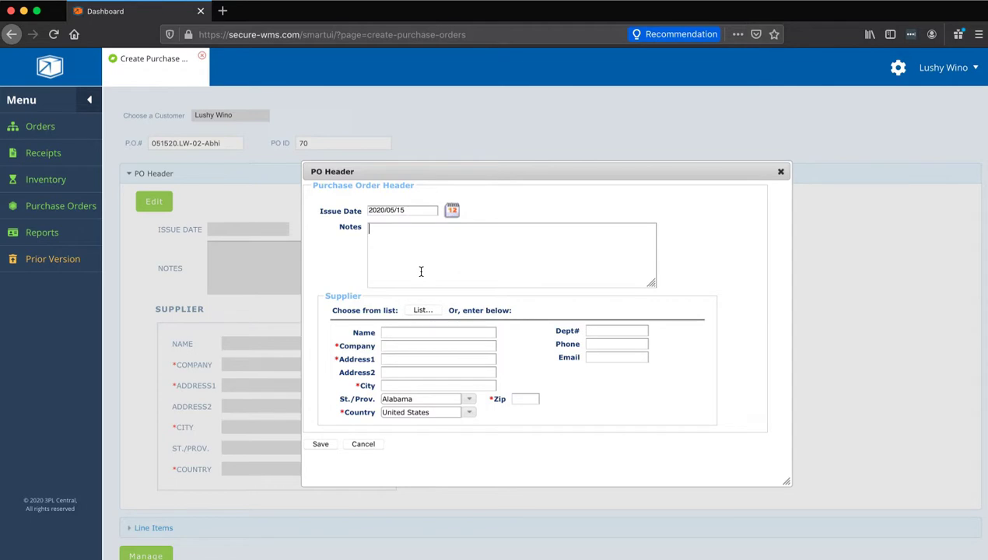
type("Please make sure al")
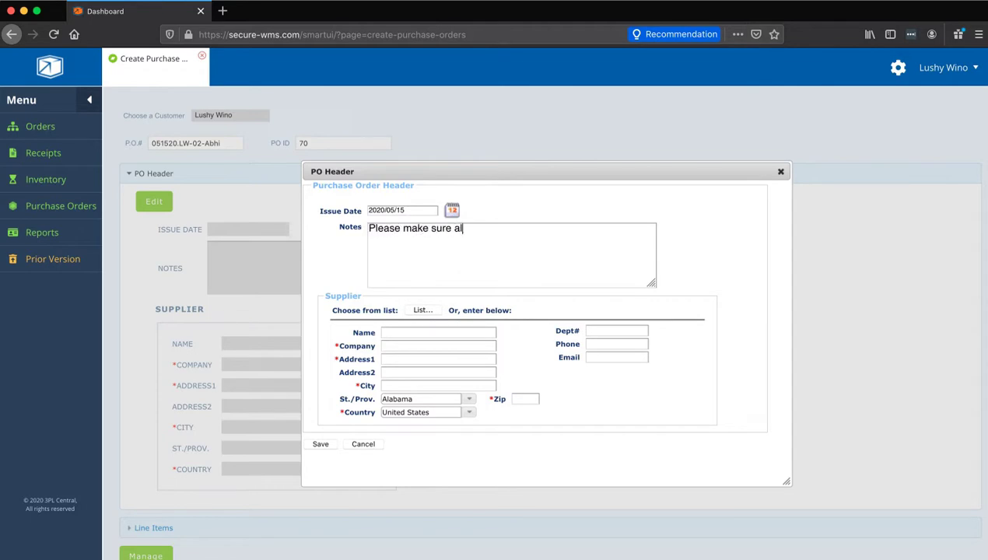
type("l of these are received i")
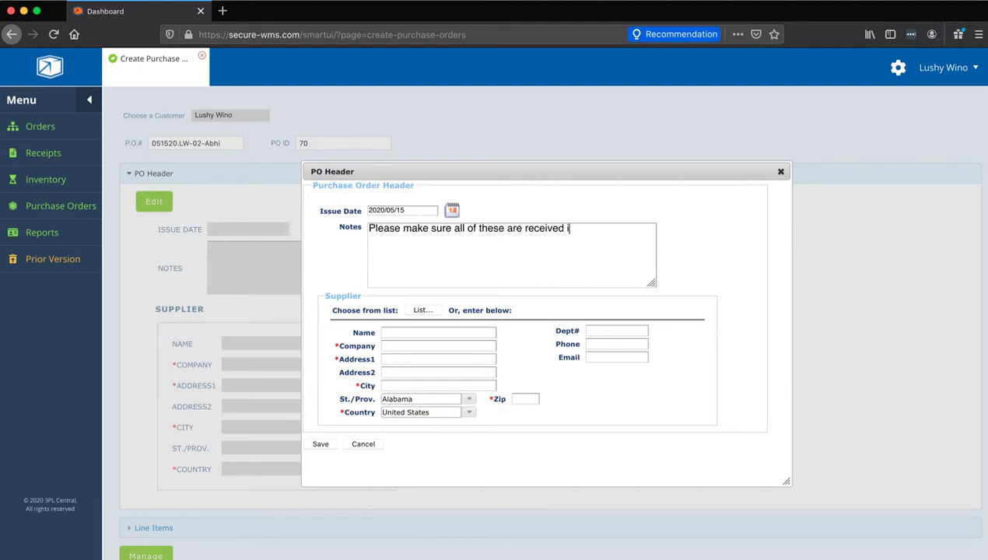
type("n exact qty")
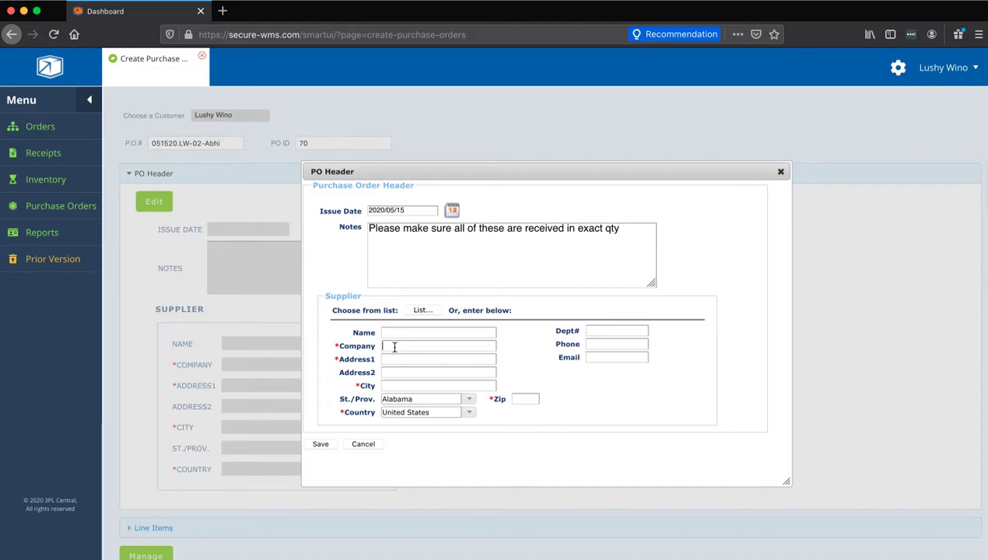
- Fill in the supplier as company Lushy Wino with its autofilled address, set the state to Texas, and save the PO header
left_click(394, 347)
type("Lushy W")
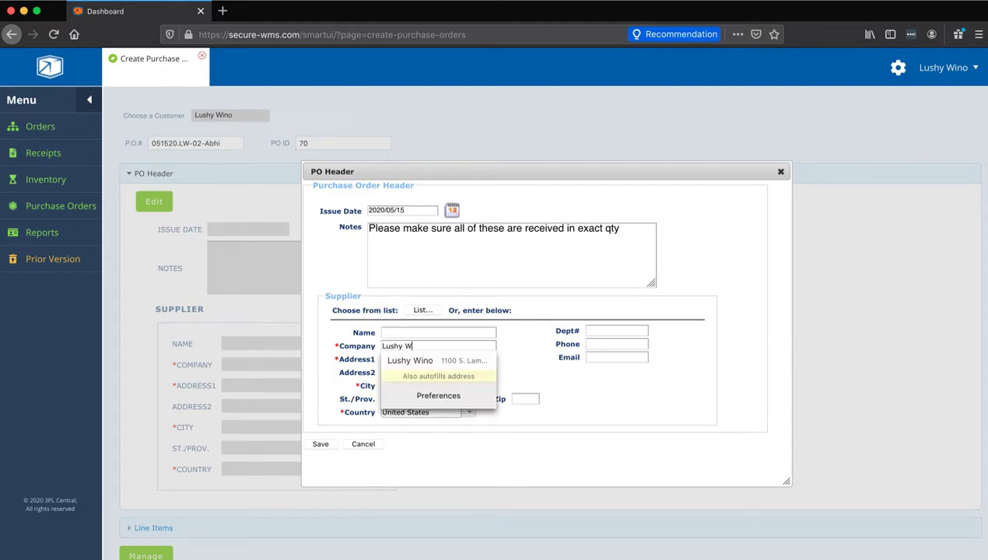
left_click(429, 360)
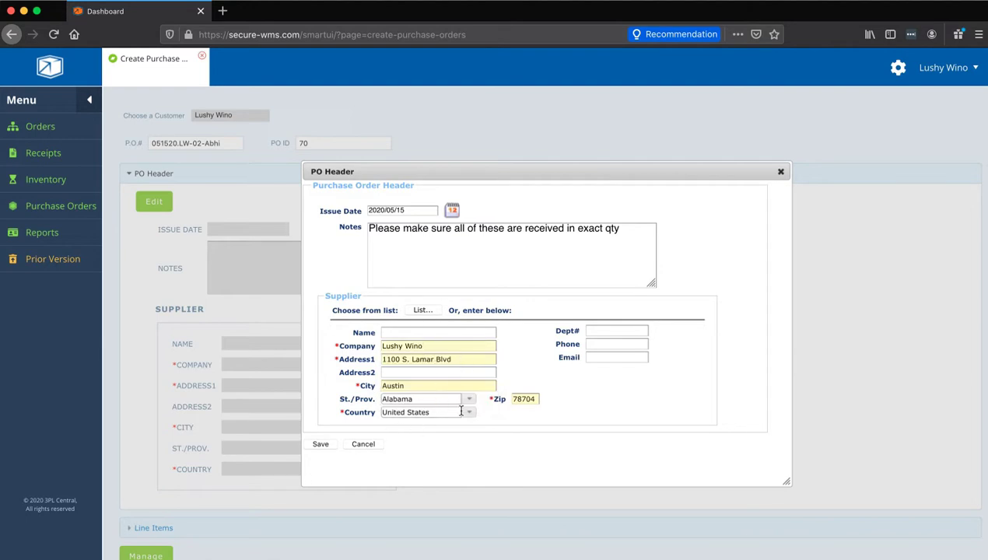
left_click(469, 400)
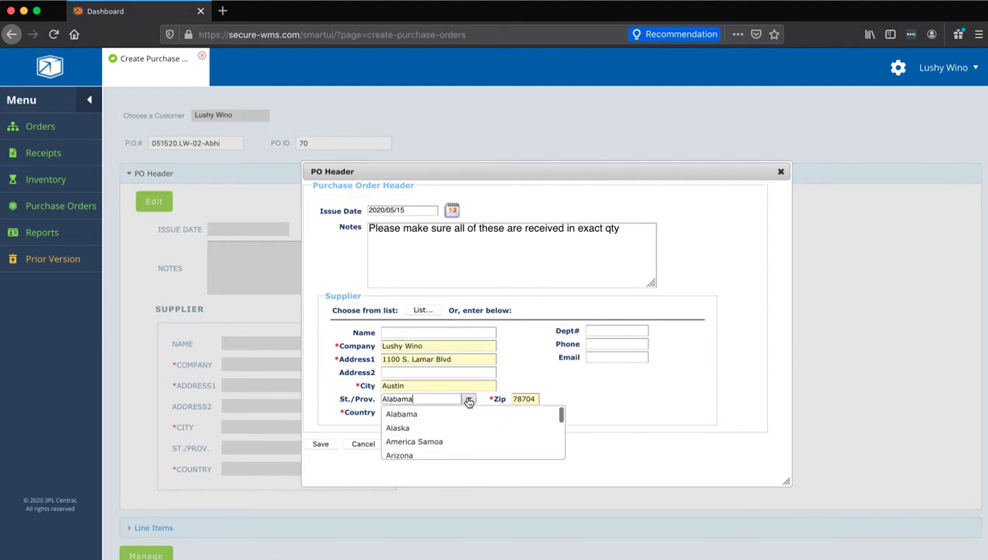
scroll(450, 425, "down", 10)
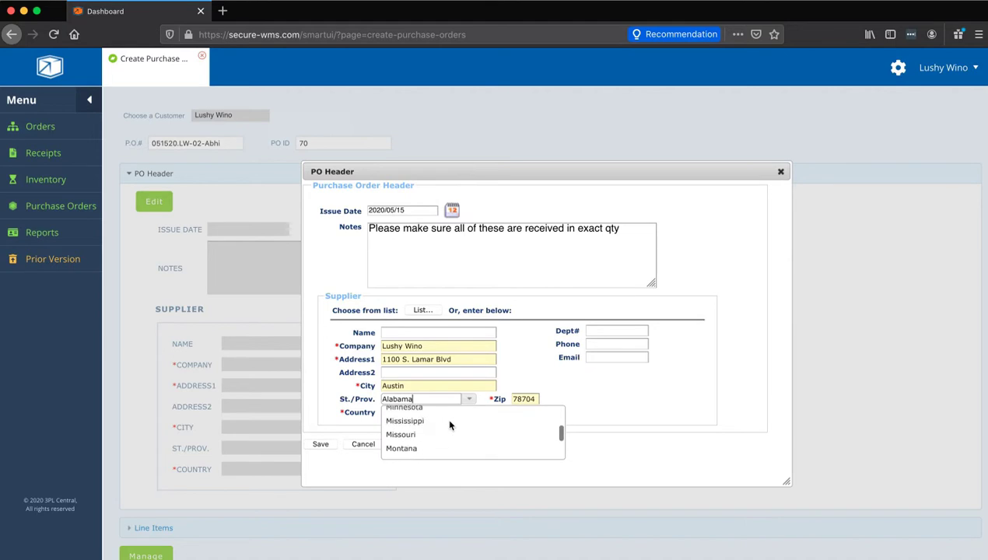
scroll(450, 425, "down", 8)
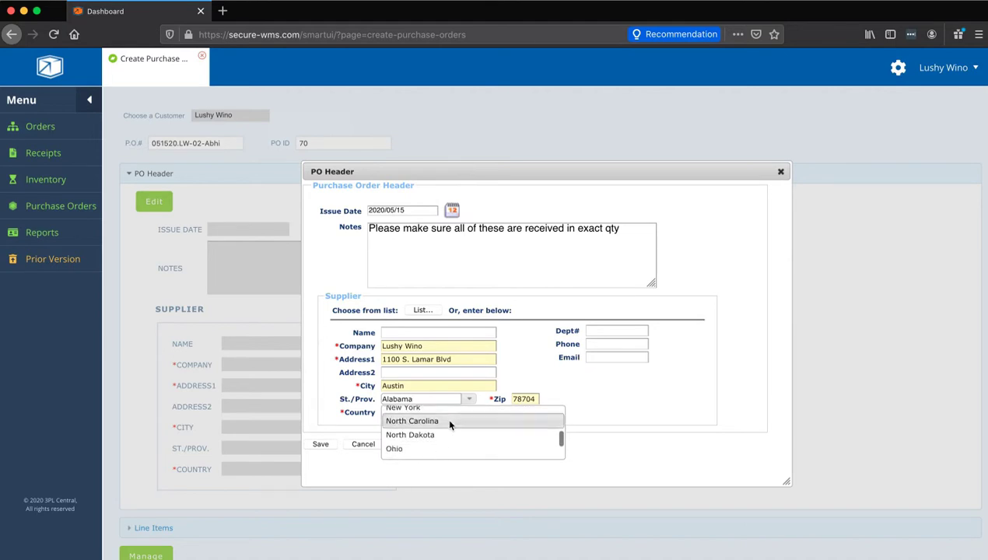
scroll(450, 425, "down", 6)
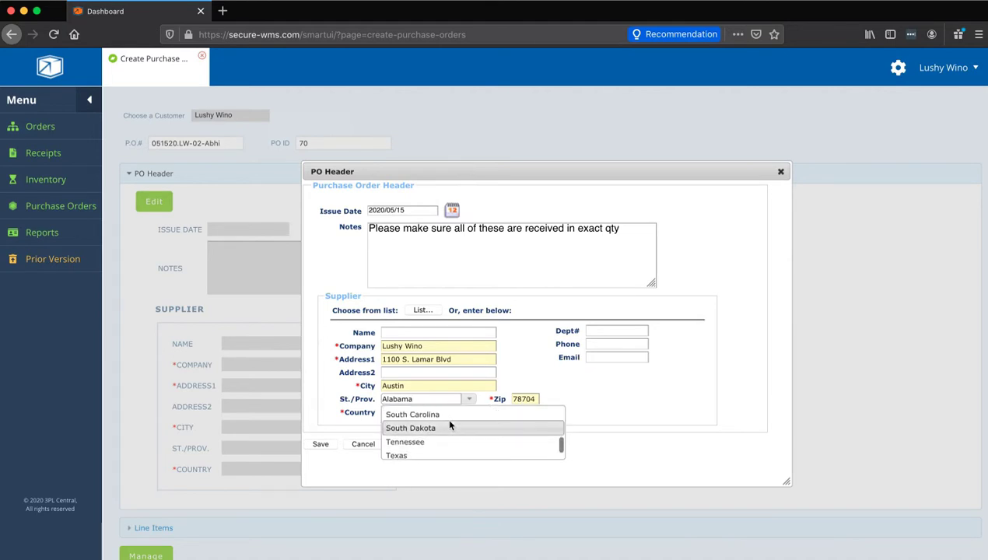
left_click(421, 456)
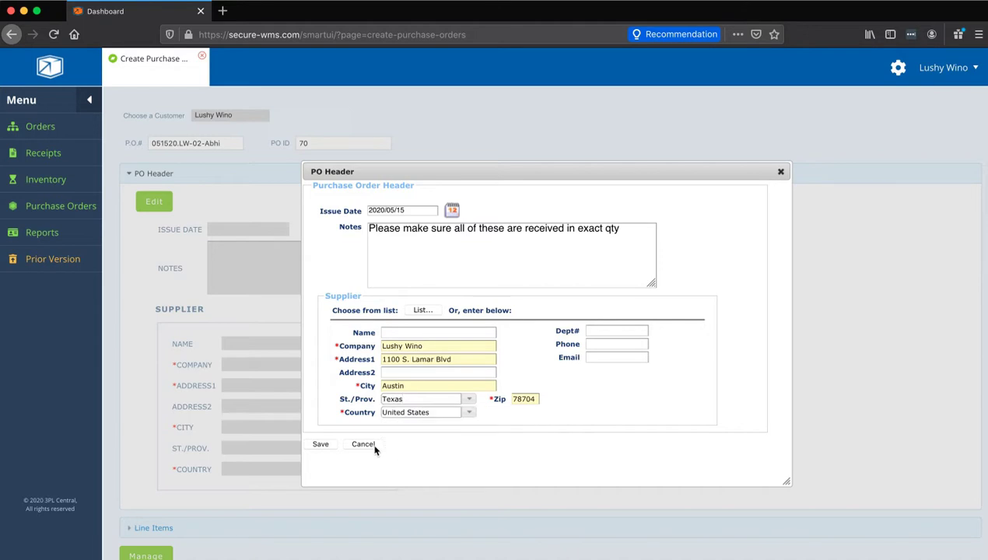
left_click(319, 446)
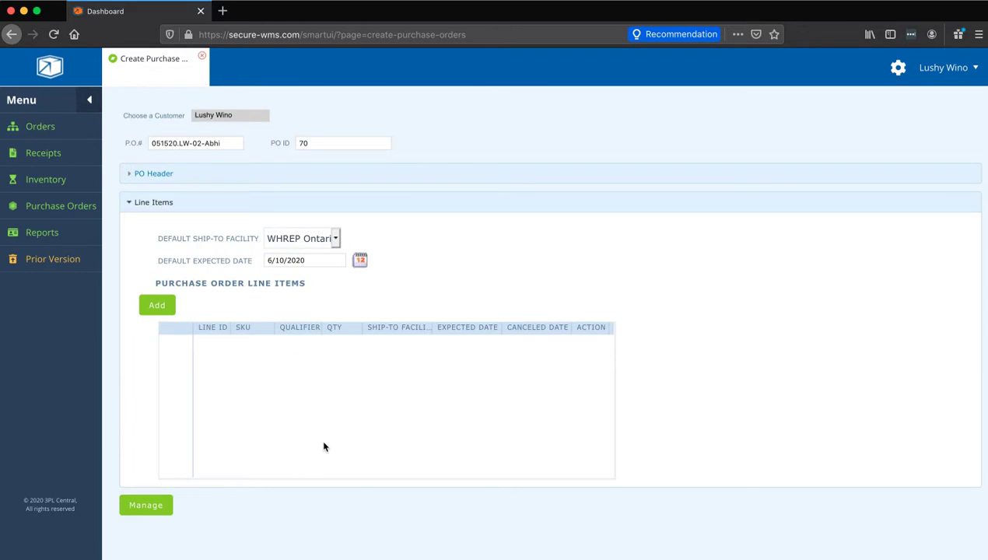
- Add a line item for SKU LW01 with 200 eaches to the purchase order and save it
left_click(158, 307)
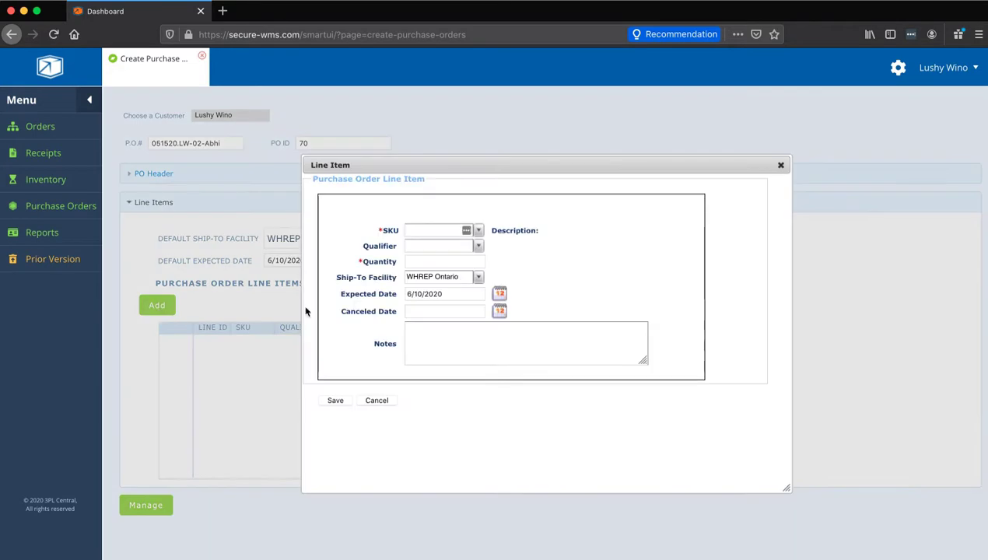
left_click(478, 231)
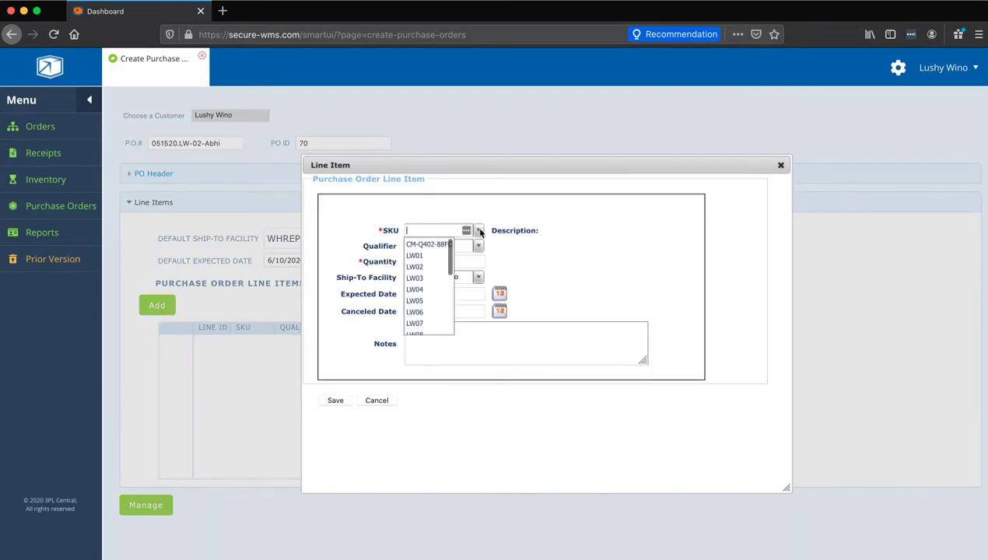
left_click(406, 258)
left_click(422, 247)
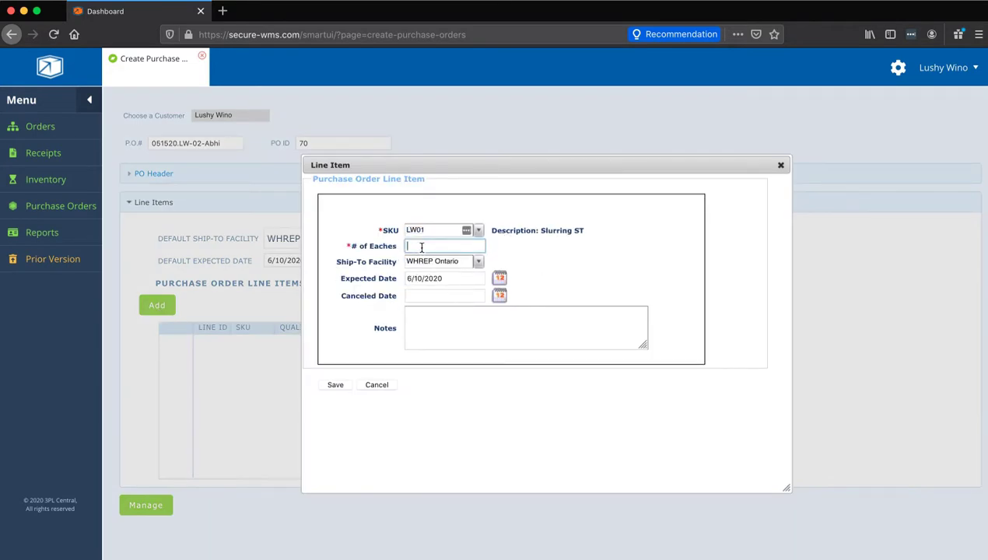
type("200")
left_click(607, 254)
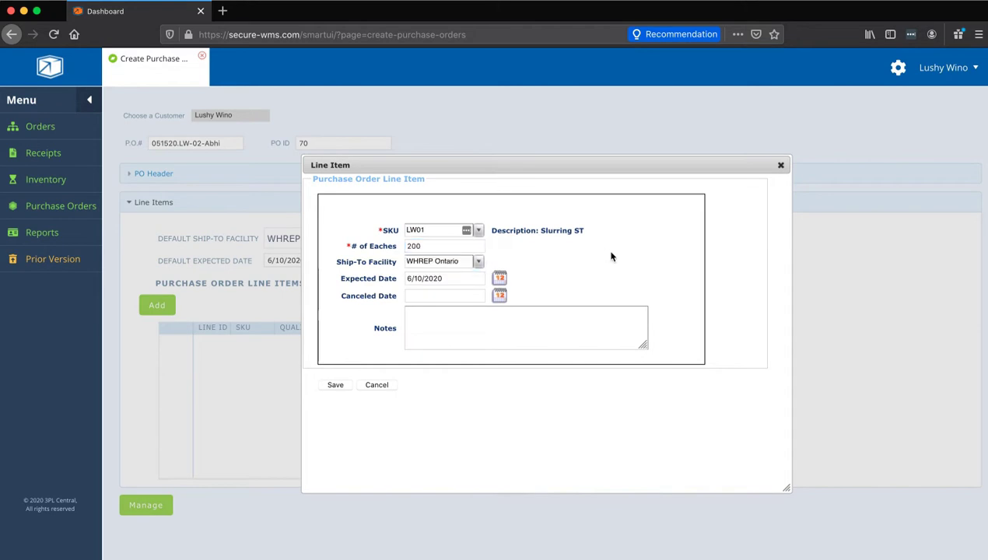
left_click(334, 386)
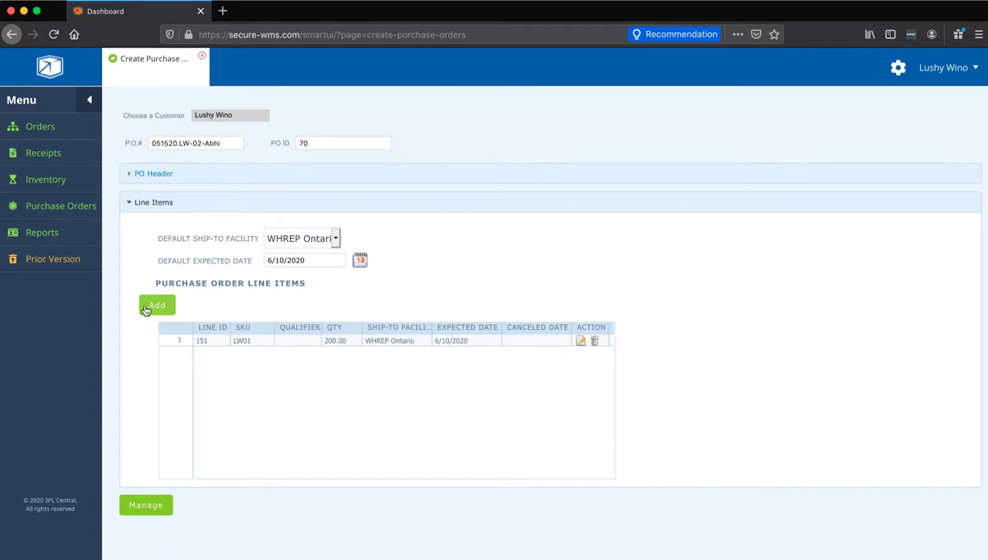
- Add a second line item for SKU LW03 with 1000 eaches and save it
left_click(155, 305)
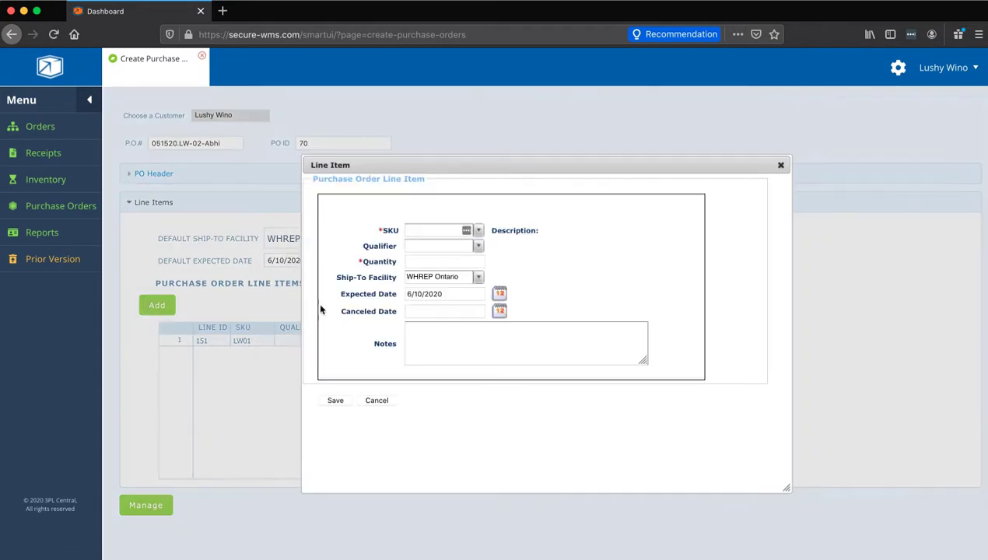
left_click(478, 230)
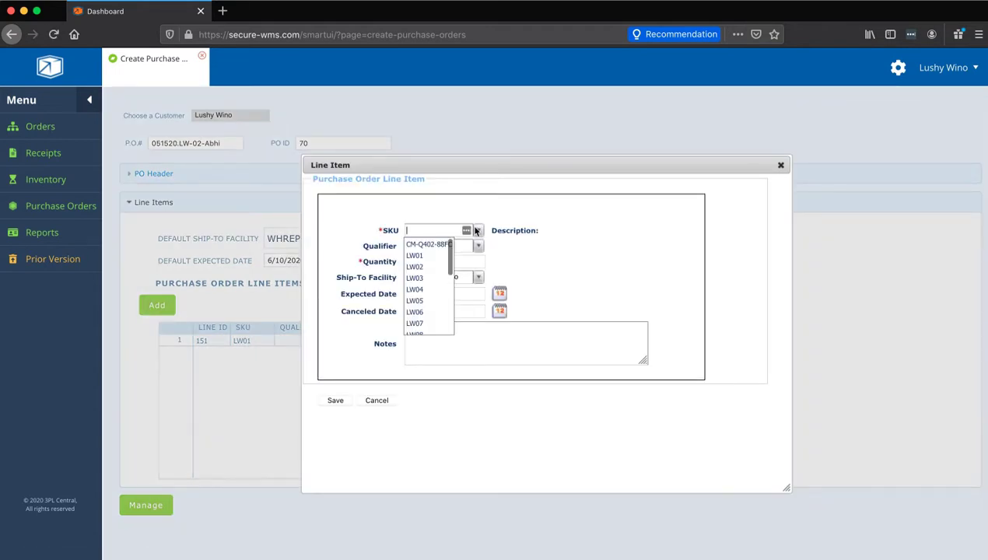
left_click(418, 278)
left_click(425, 247)
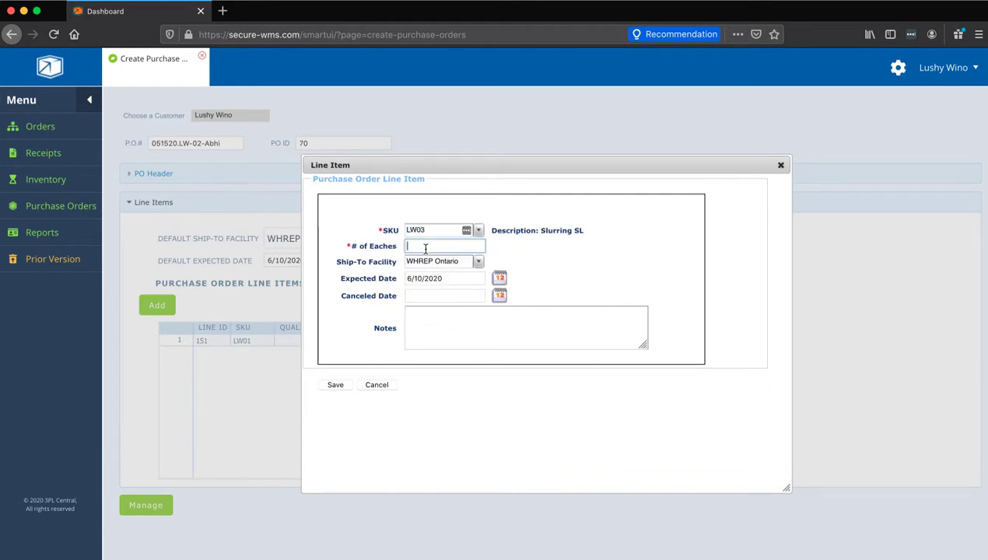
type("1000")
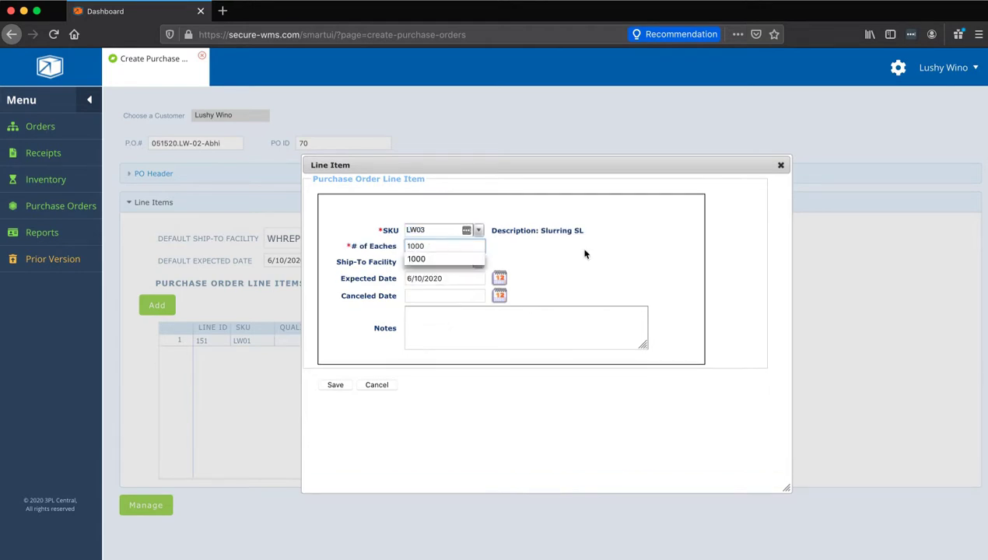
left_click(580, 265)
left_click(333, 386)
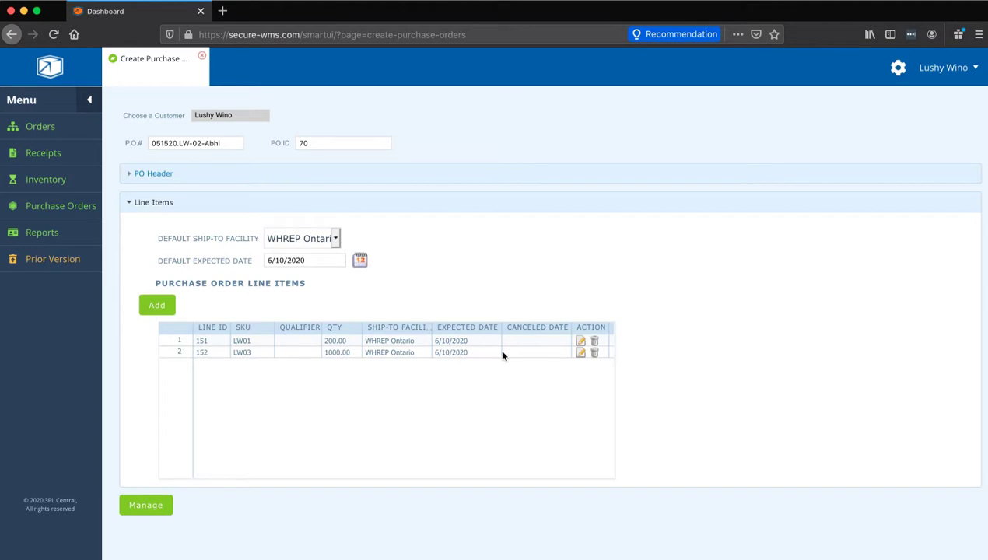
- Open the LW03 line item's details for editing, then close them without making changes
left_click(523, 354)
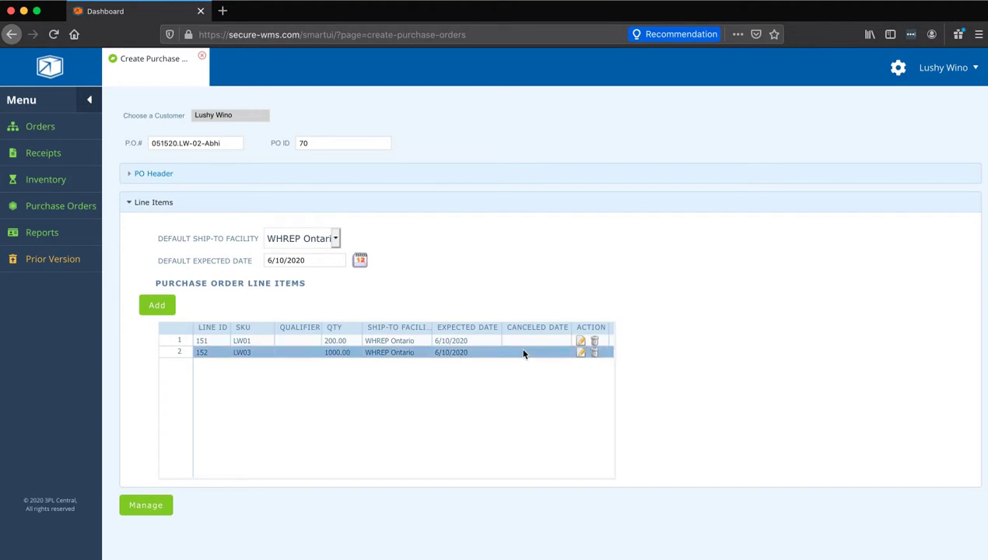
left_click(581, 355)
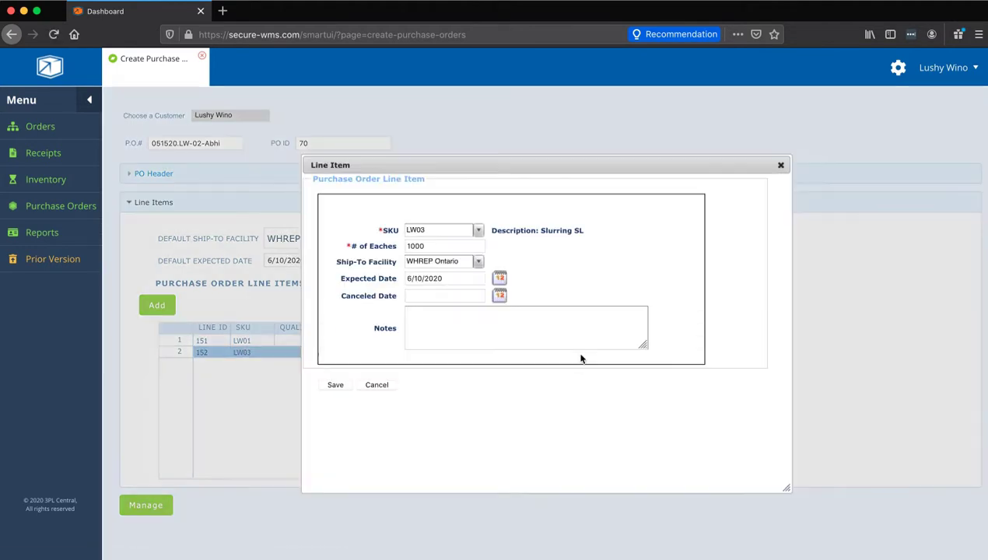
left_click(780, 165)
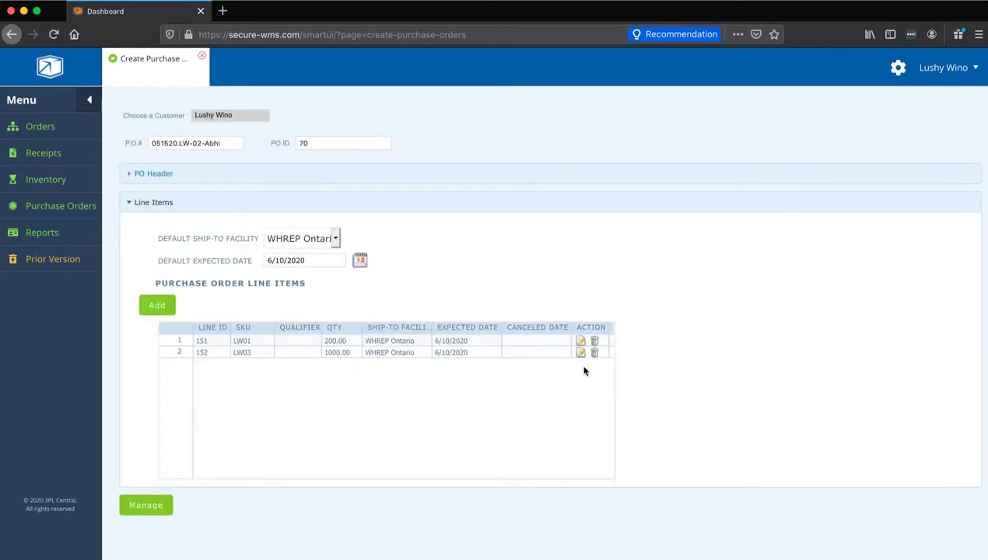
- Delete the LW03 line item from the purchase order and confirm the deletion
left_click(596, 354)
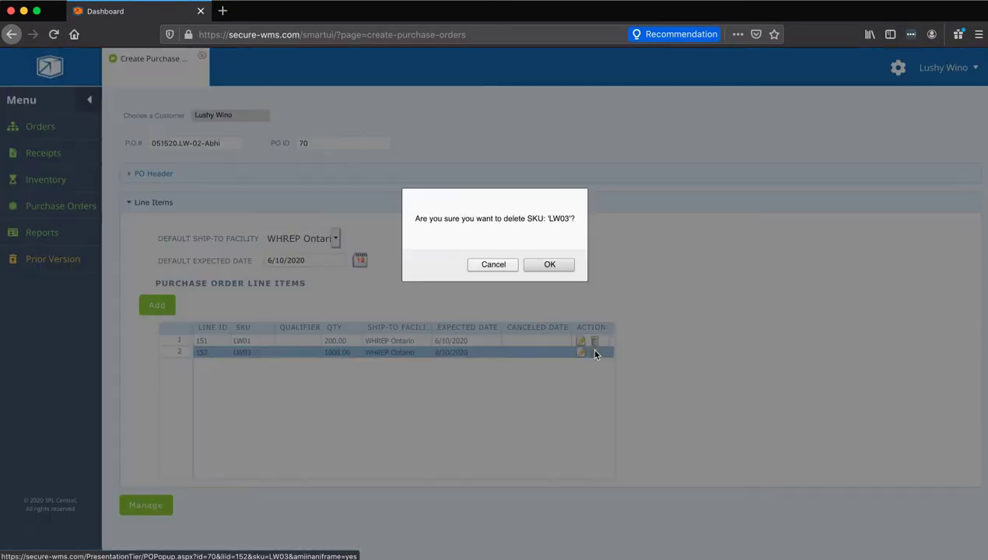
left_click(550, 265)
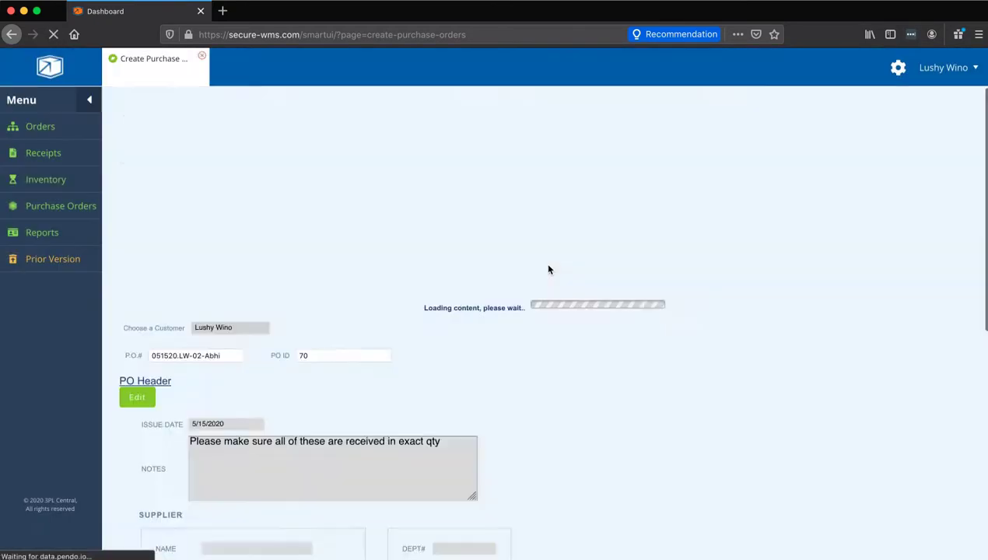
left_click(352, 340)
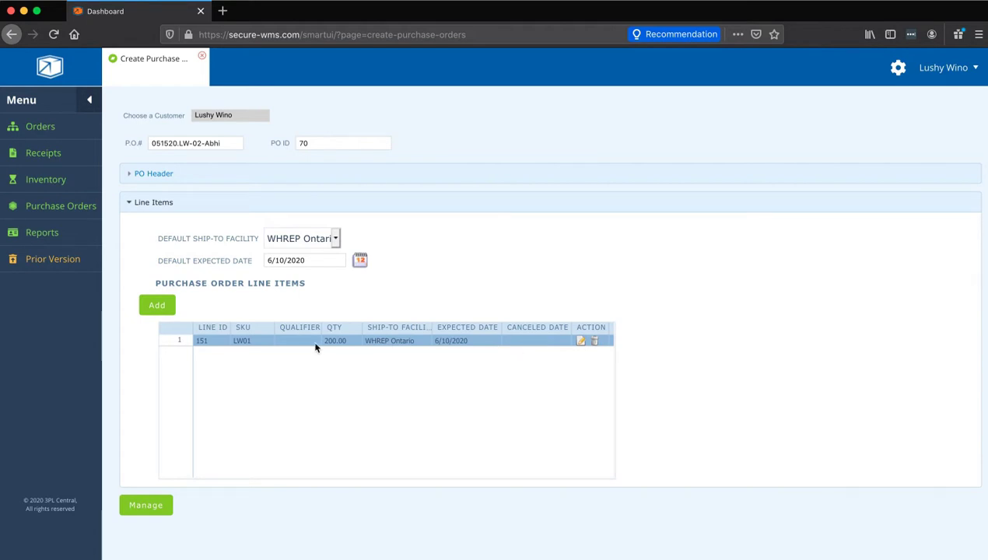
- Add a line item for SKU LW04 with 250 eaches to the purchase order and save it
left_click(152, 311)
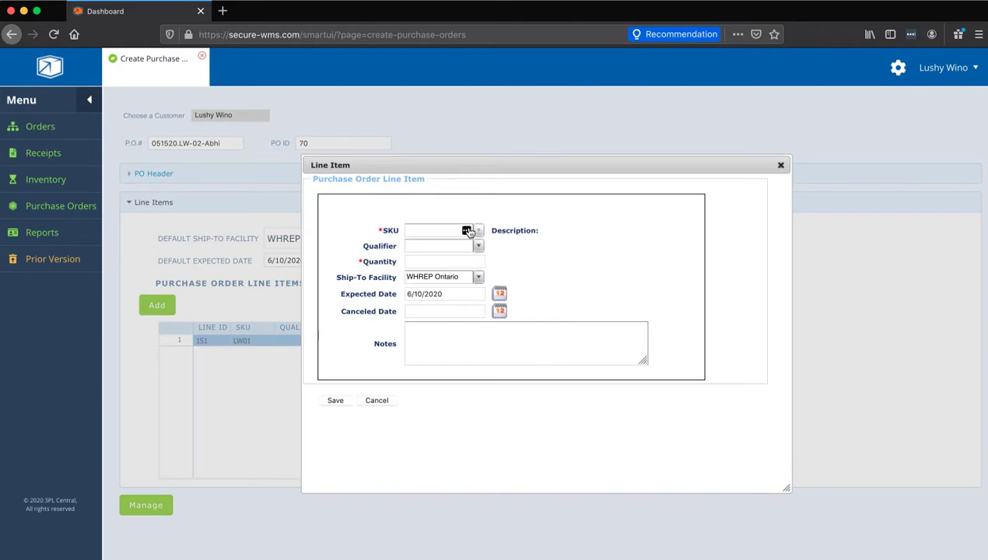
left_click(480, 230)
left_click(420, 289)
left_click(414, 246)
type("250")
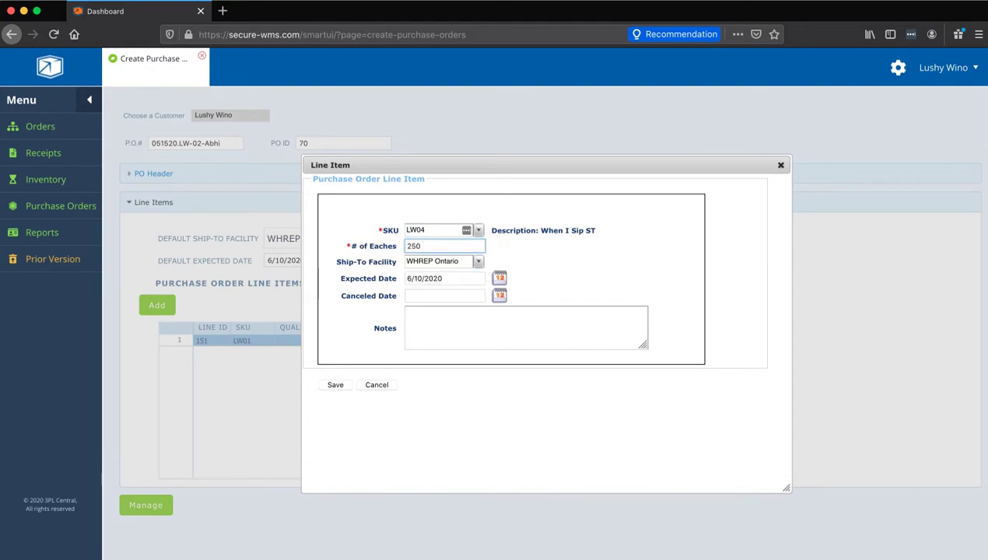
left_click(330, 385)
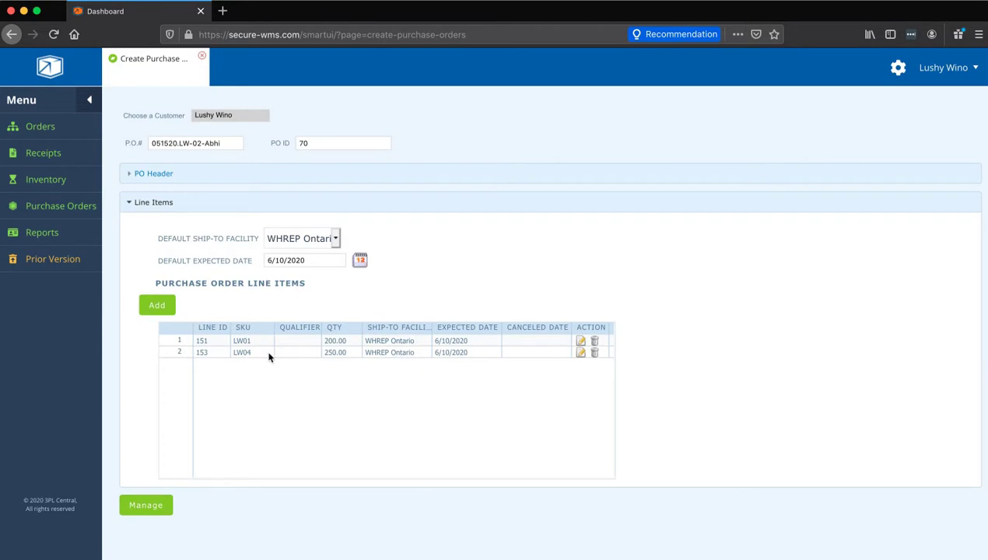
left_click(159, 306)
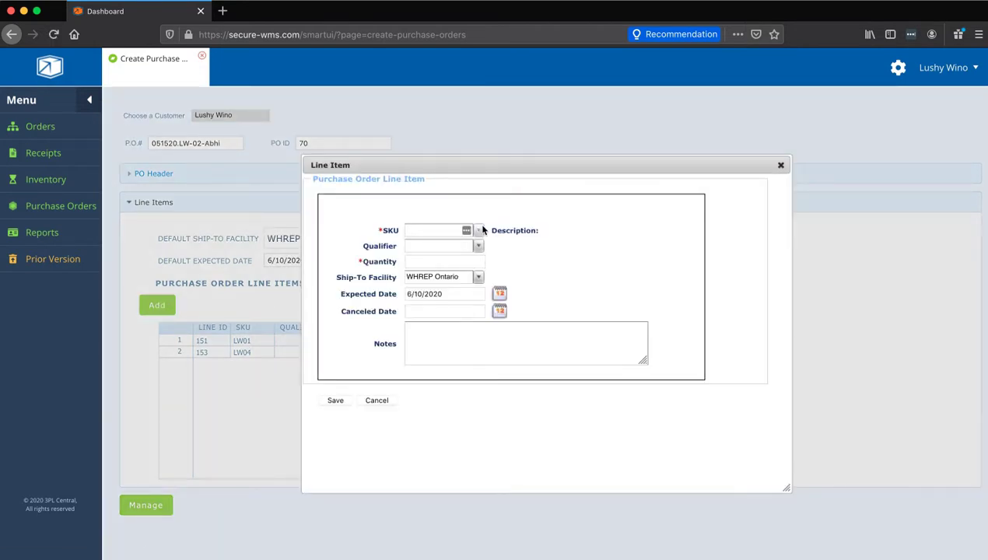
left_click(478, 230)
left_click(416, 312)
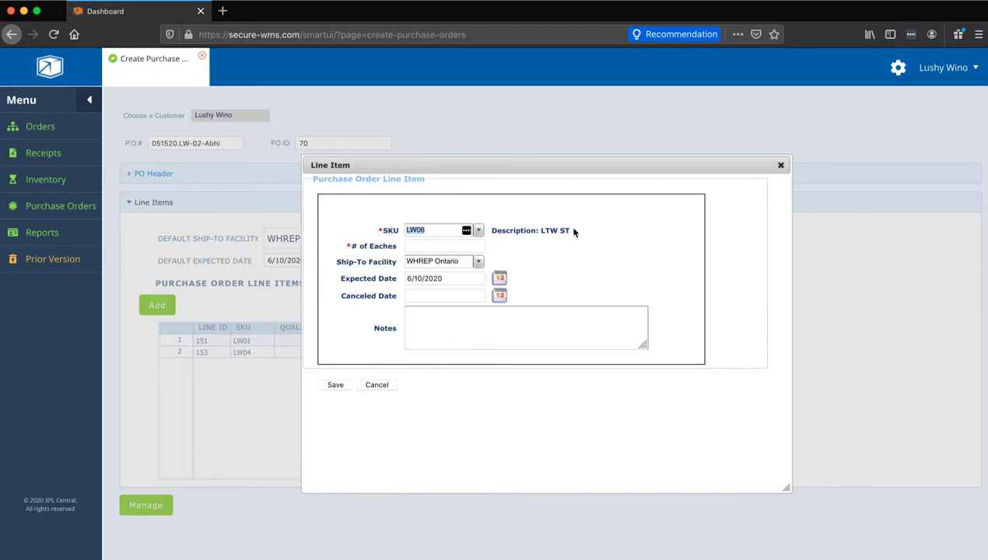
left_click(385, 387)
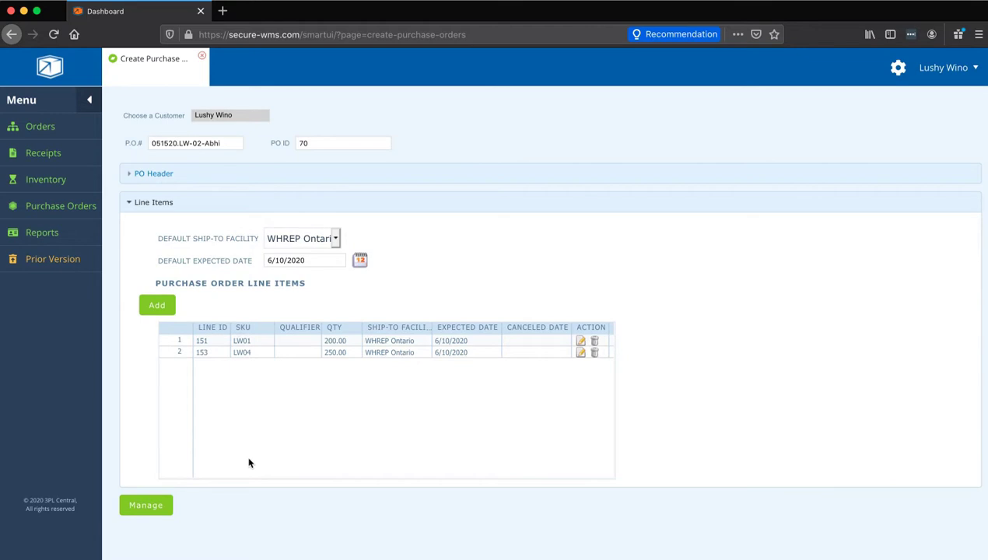
- Reopen the purchase order for updating from its management page, and view its header in edit mode without making changes
left_click(142, 507)
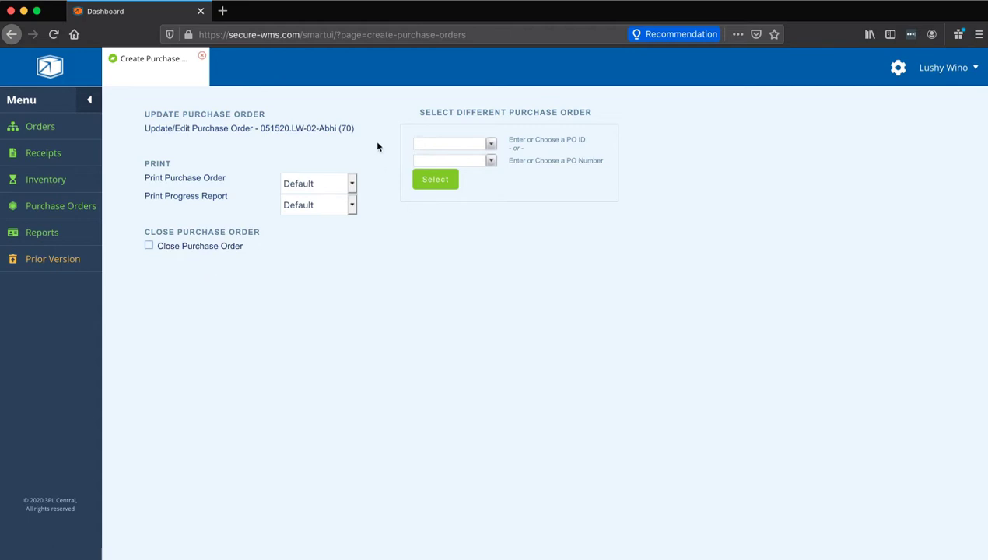
left_click(219, 129)
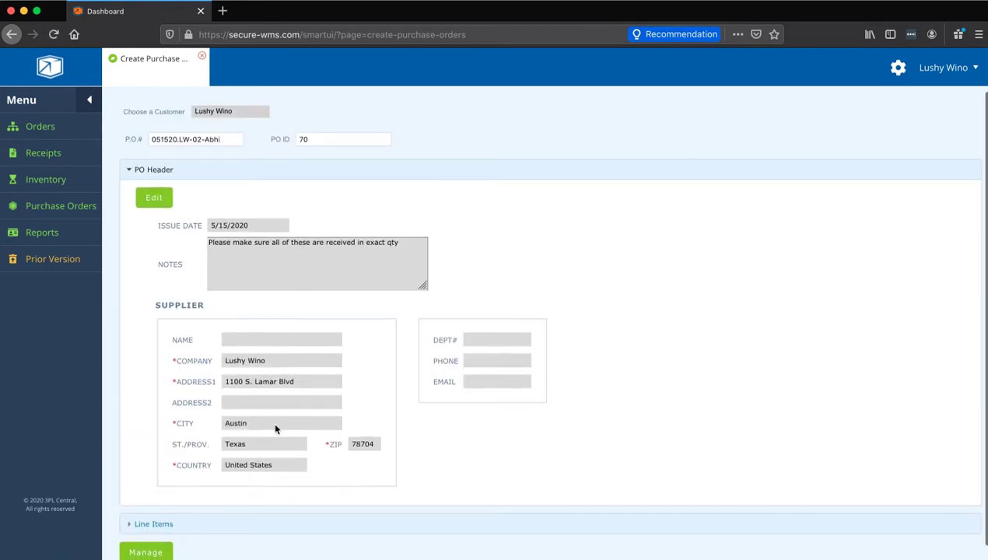
left_click(155, 198)
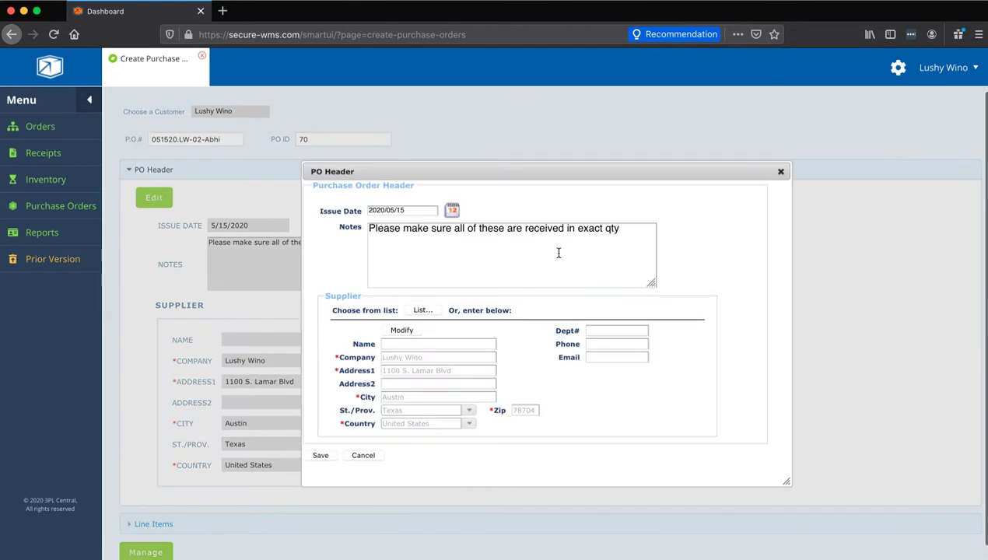
left_click(780, 172)
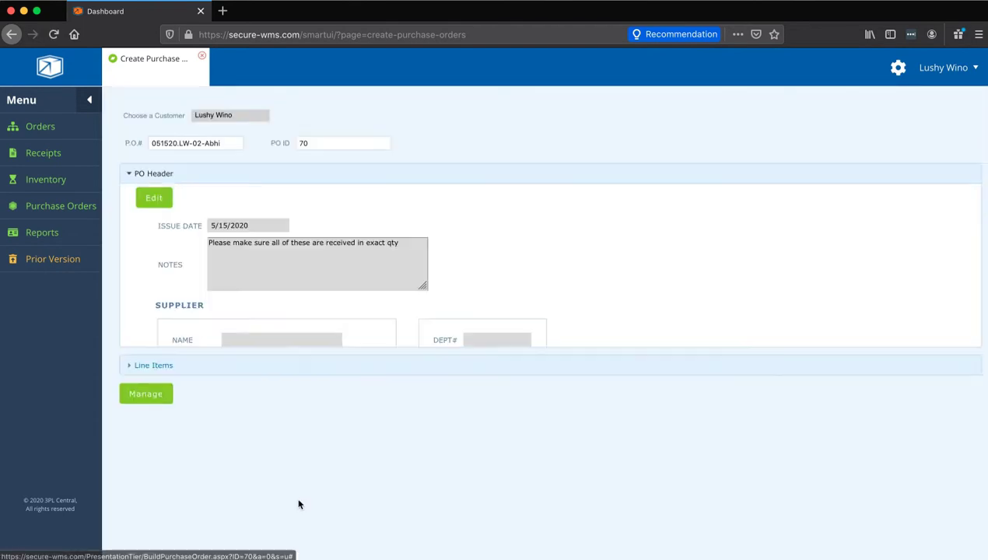
- Show the purchase order's line items and open the LW04 item for editing, then close it without making changes
left_click(140, 529)
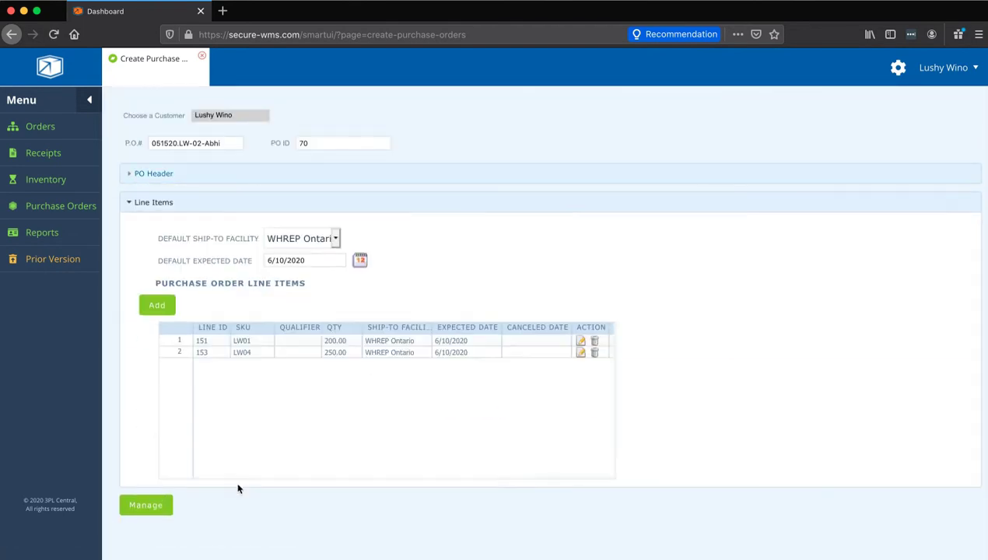
left_click(437, 353)
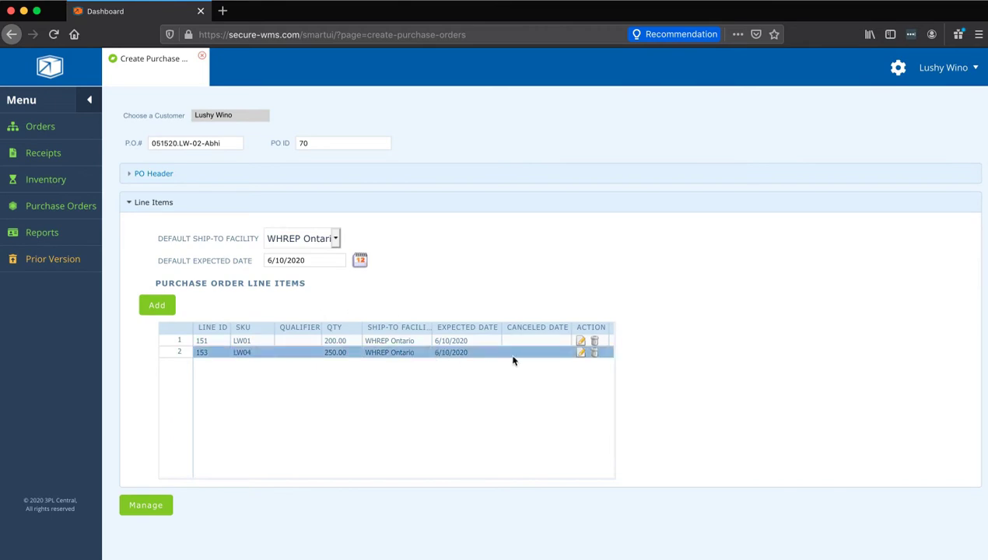
left_click(582, 354)
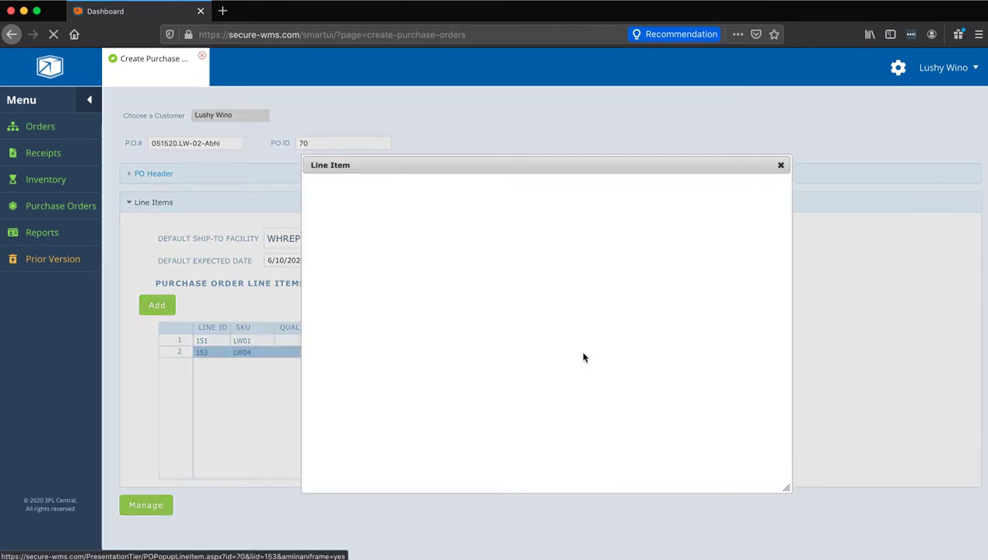
left_click(781, 166)
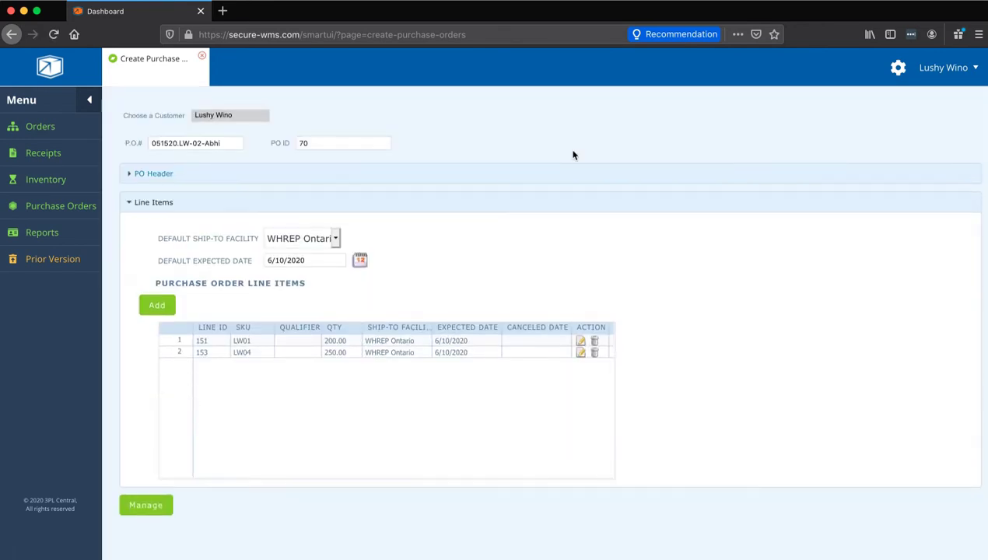
- Close the purchase order creation page and load the newest Lushy Wino purchase order by its PO ID in Manage Purchase Orders
left_click(202, 58)
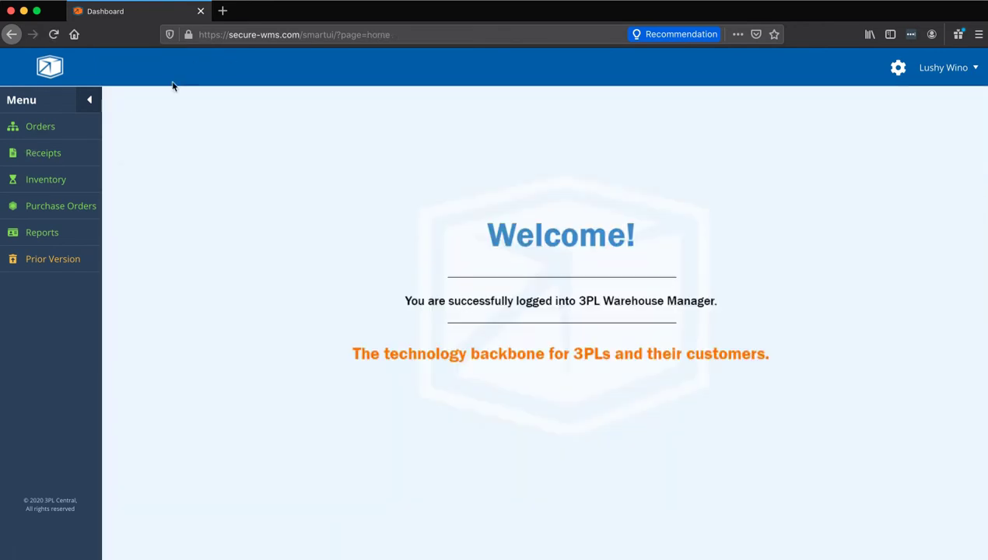
left_click(55, 205)
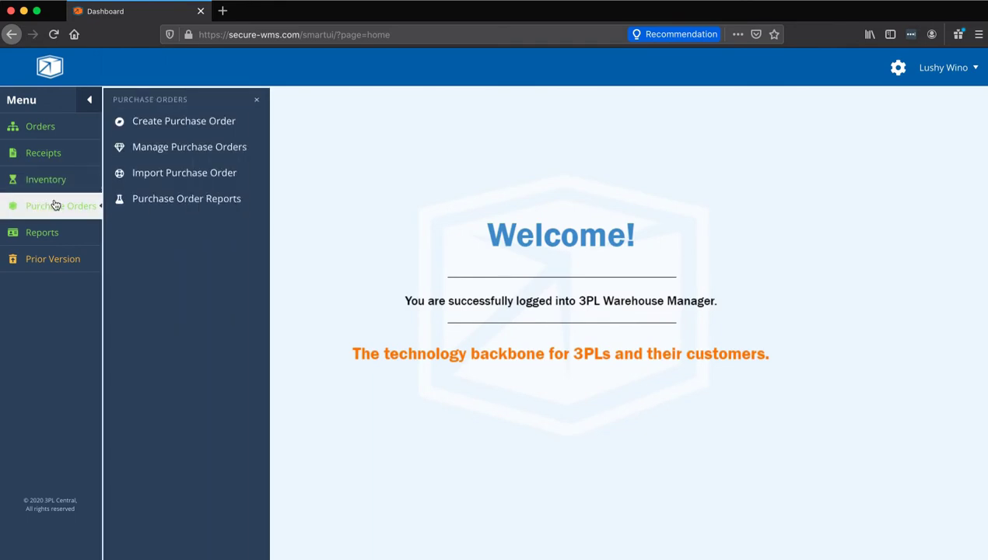
left_click(215, 146)
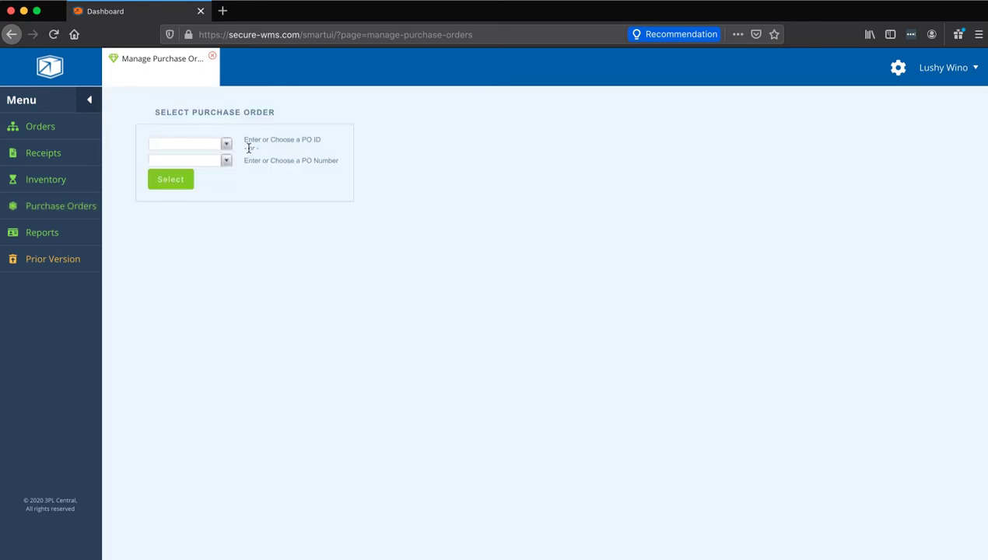
left_click(226, 143)
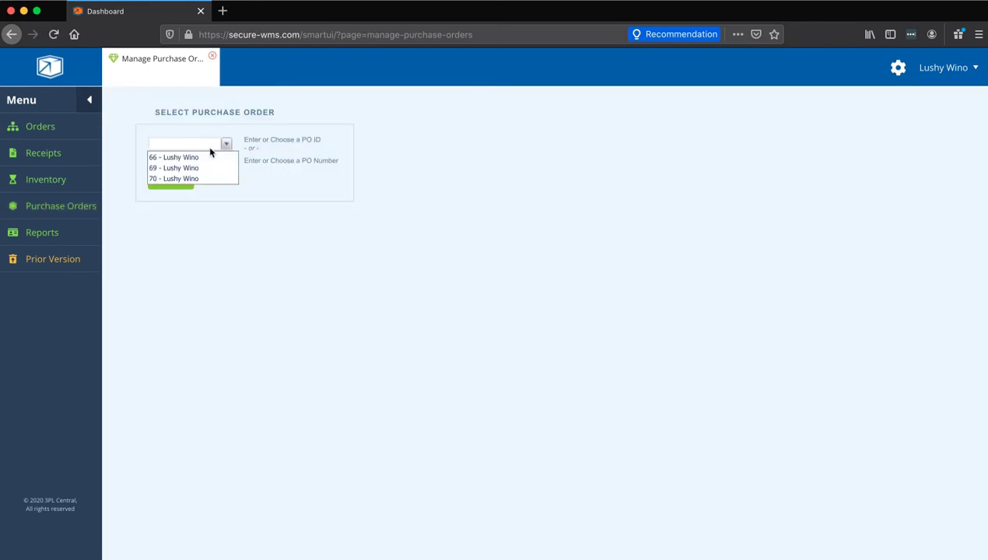
left_click(180, 179)
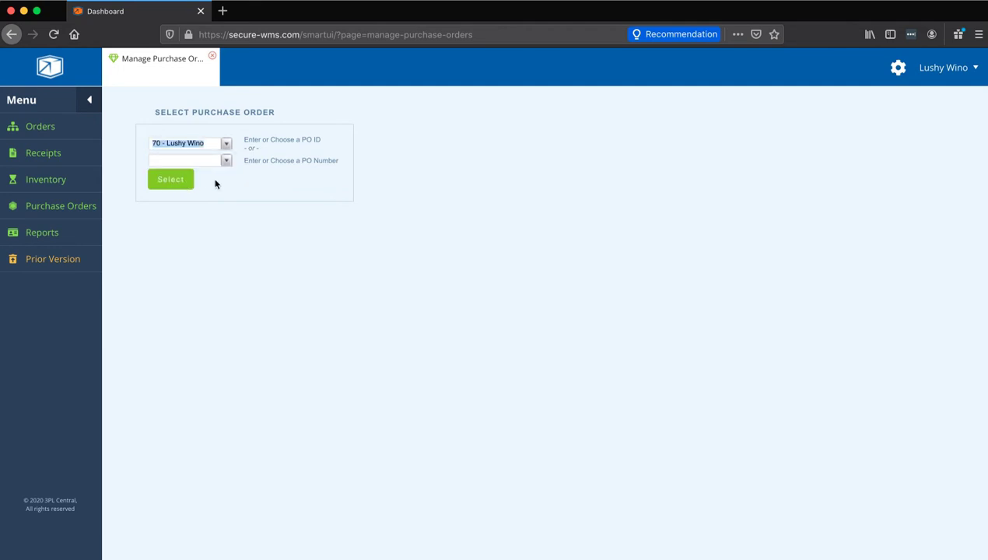
left_click(160, 185)
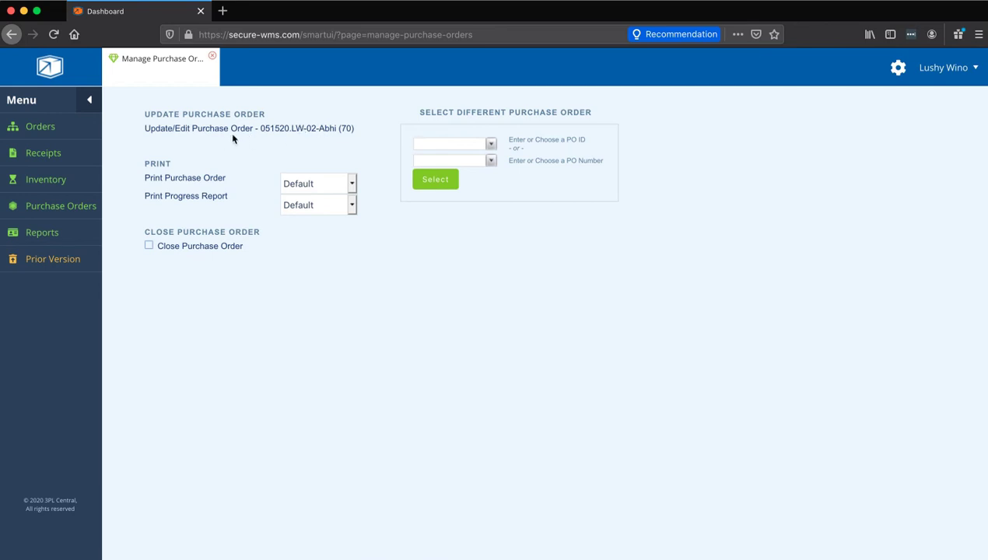
left_click_drag(260, 127, 329, 135)
left_click(334, 142)
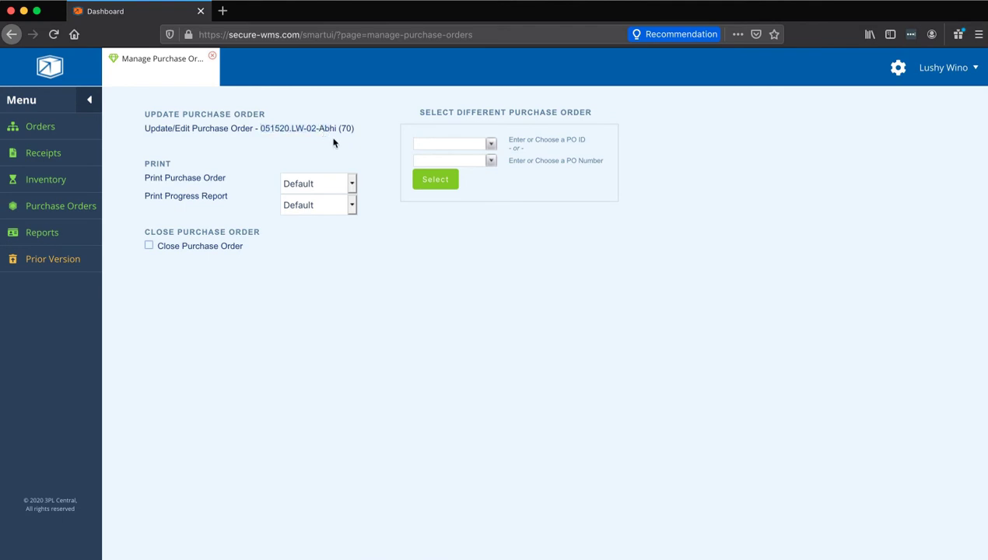